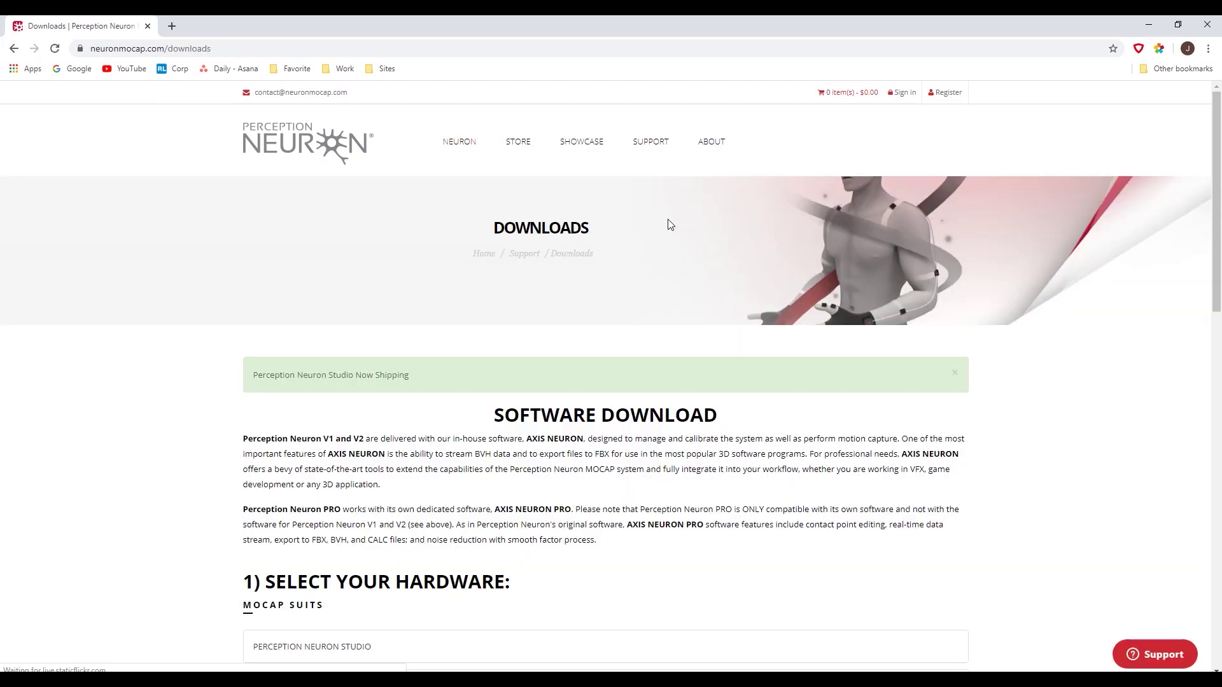
left_click_drag(1216, 195, 1219, 298)
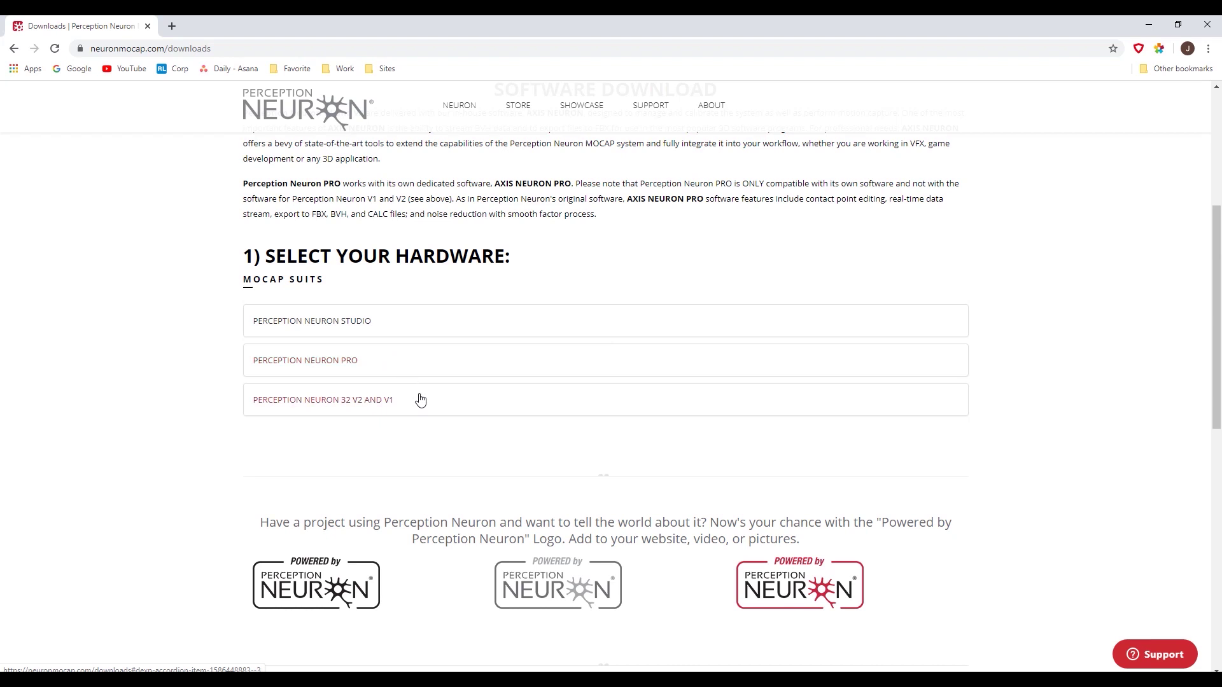
Expand the Perception Neuron Studio section under Select Your Hardware
left_click(429, 329)
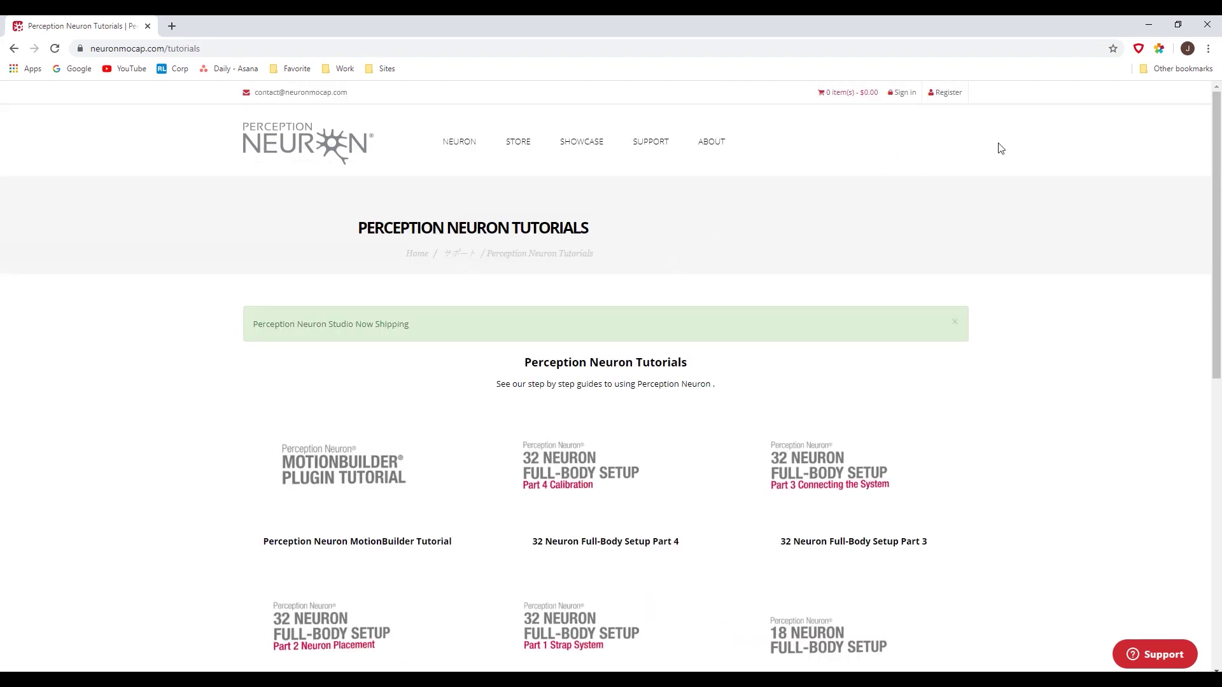
scroll(1215, 143, "down", 2)
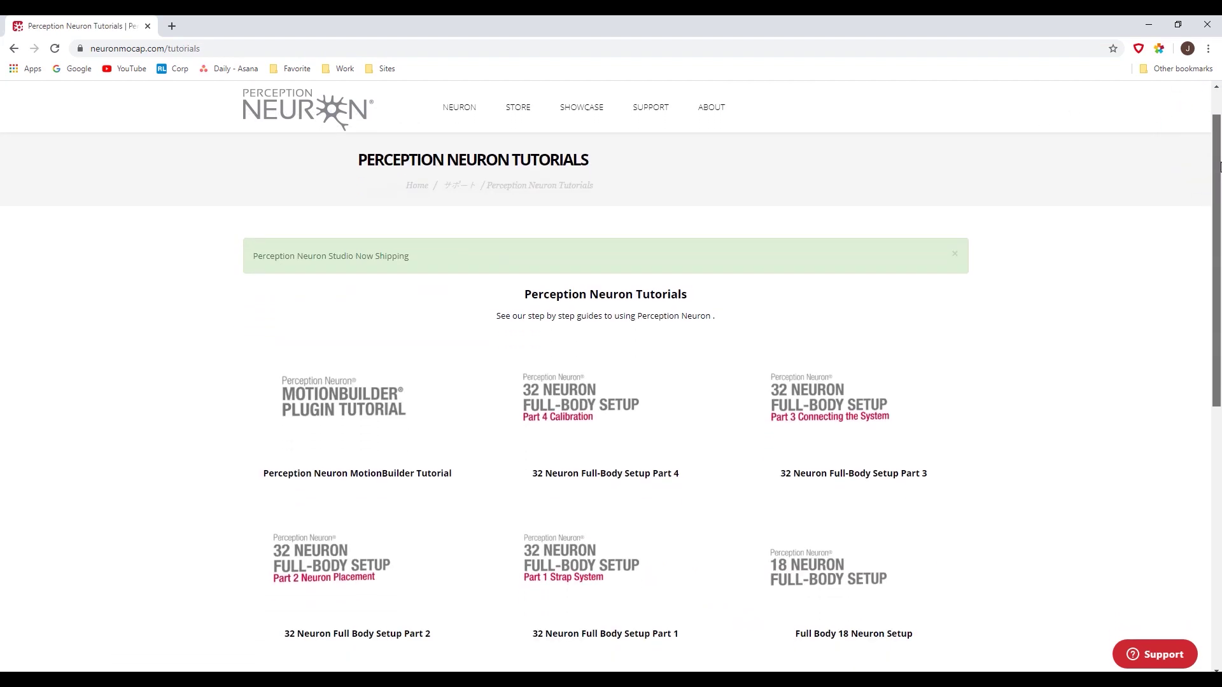
scroll(611, 382, "down", 1)
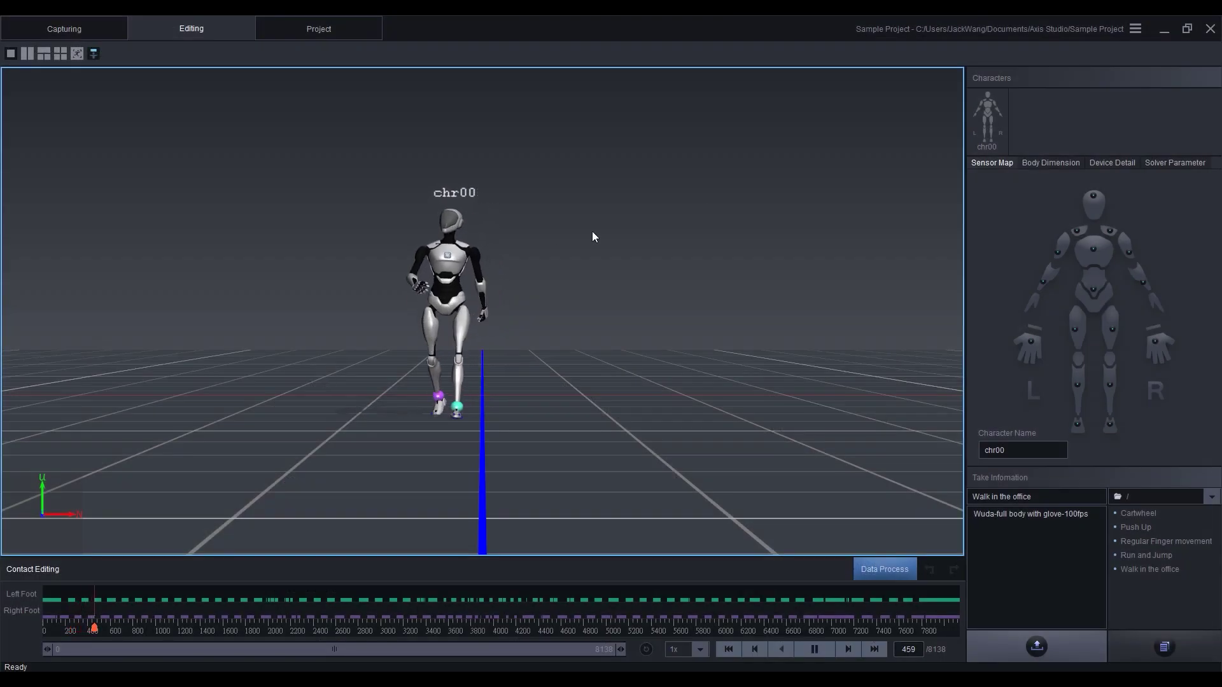
left_click(1133, 30)
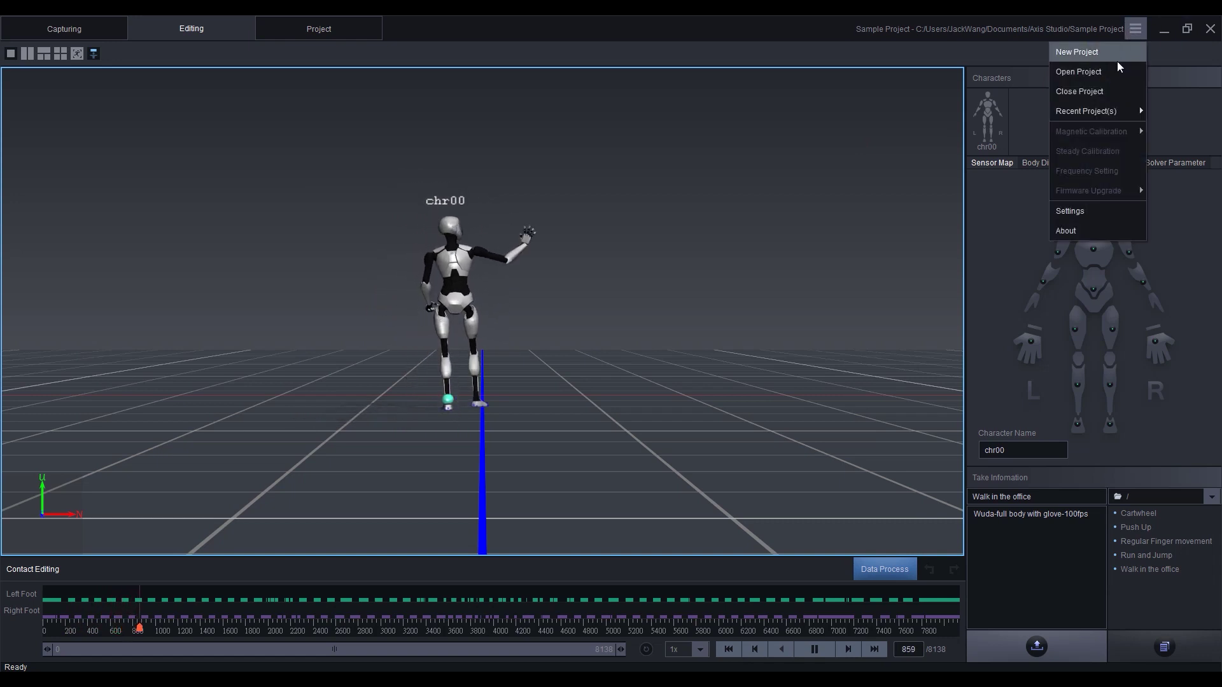
left_click(1116, 215)
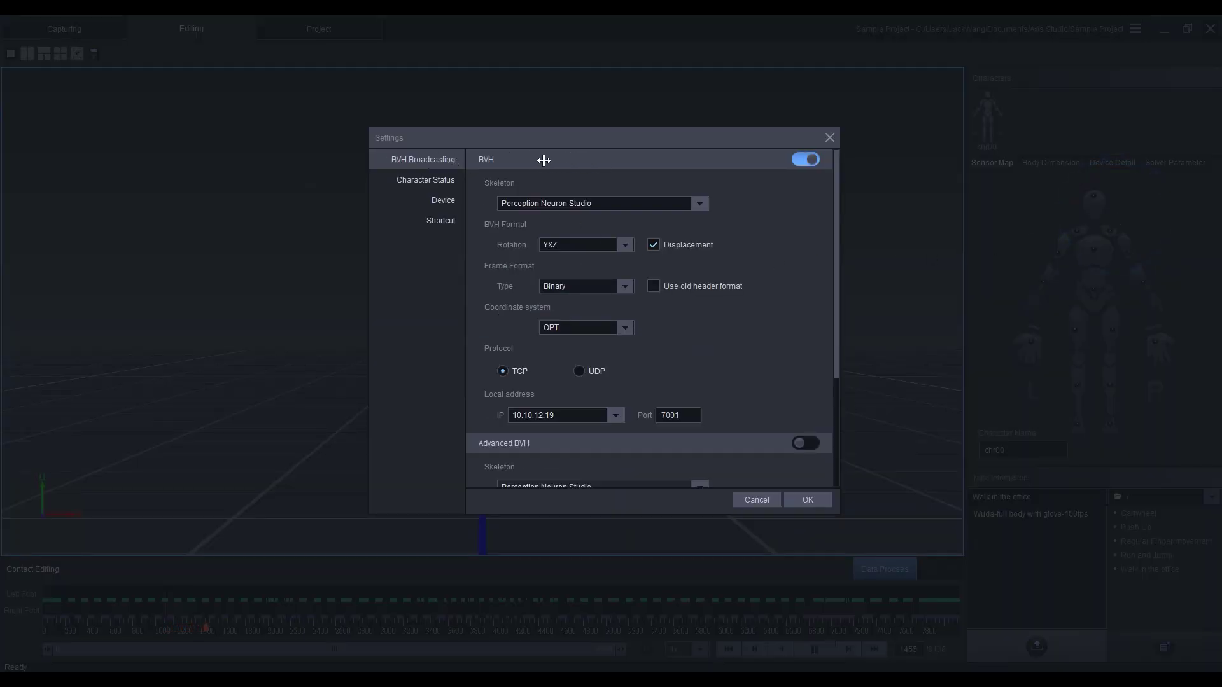
left_click(805, 161)
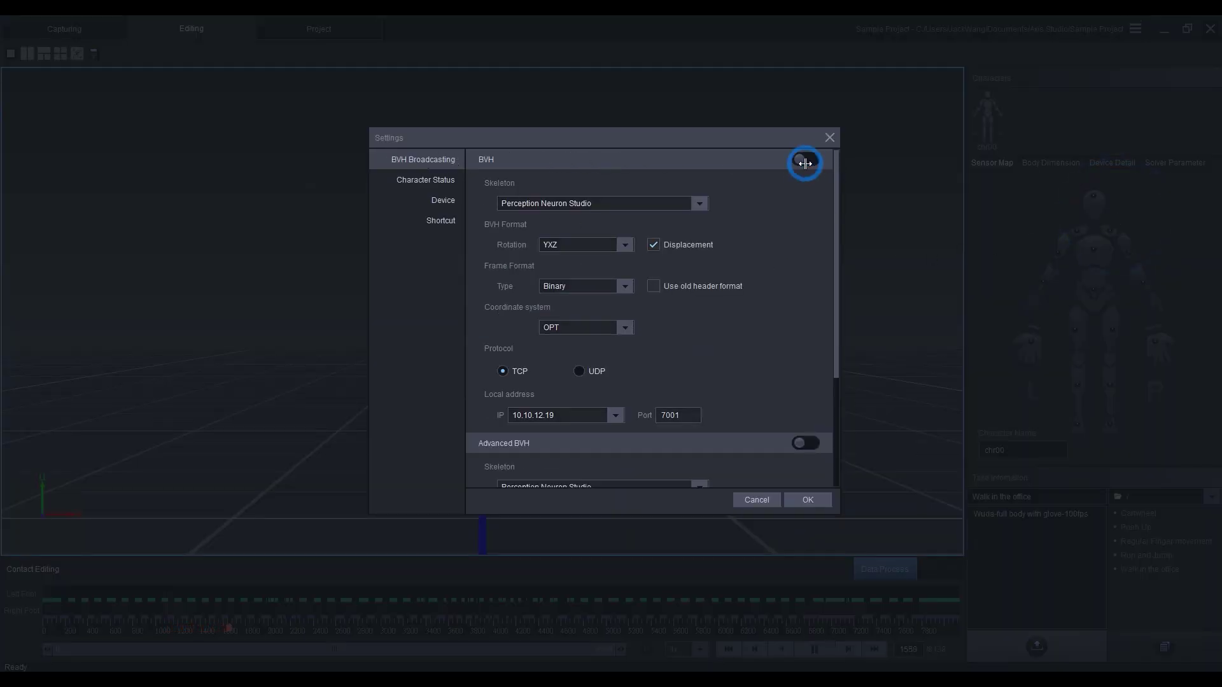
left_click(804, 161)
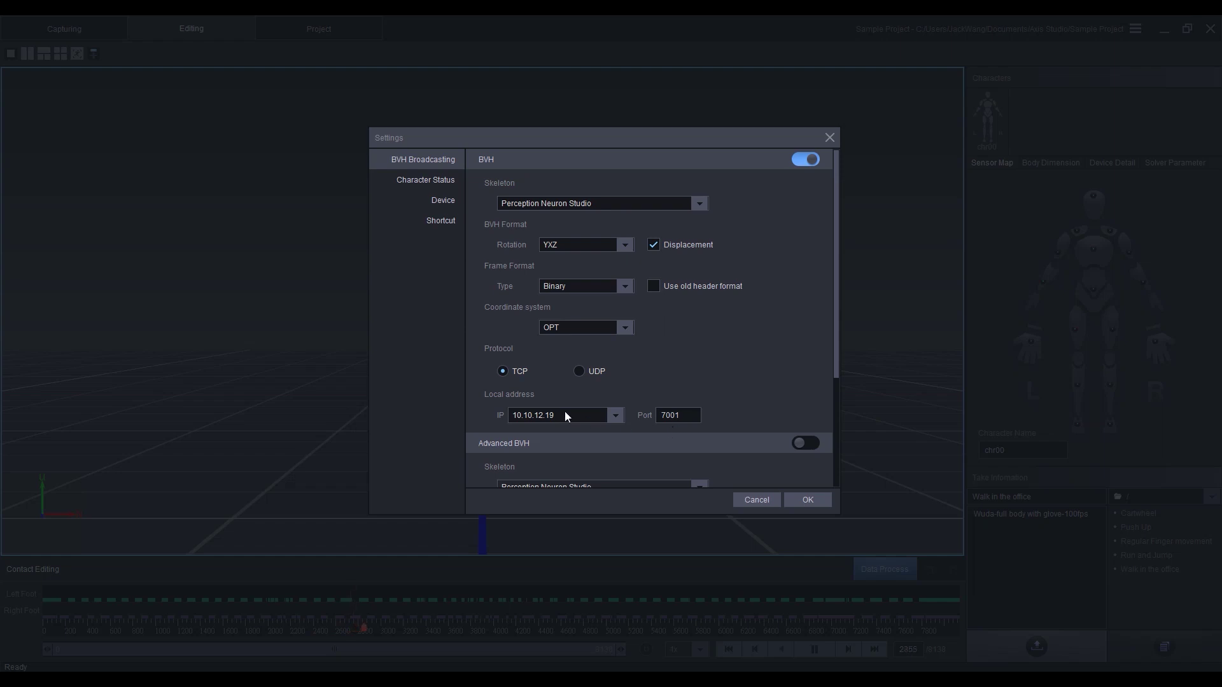
left_click(455, 201)
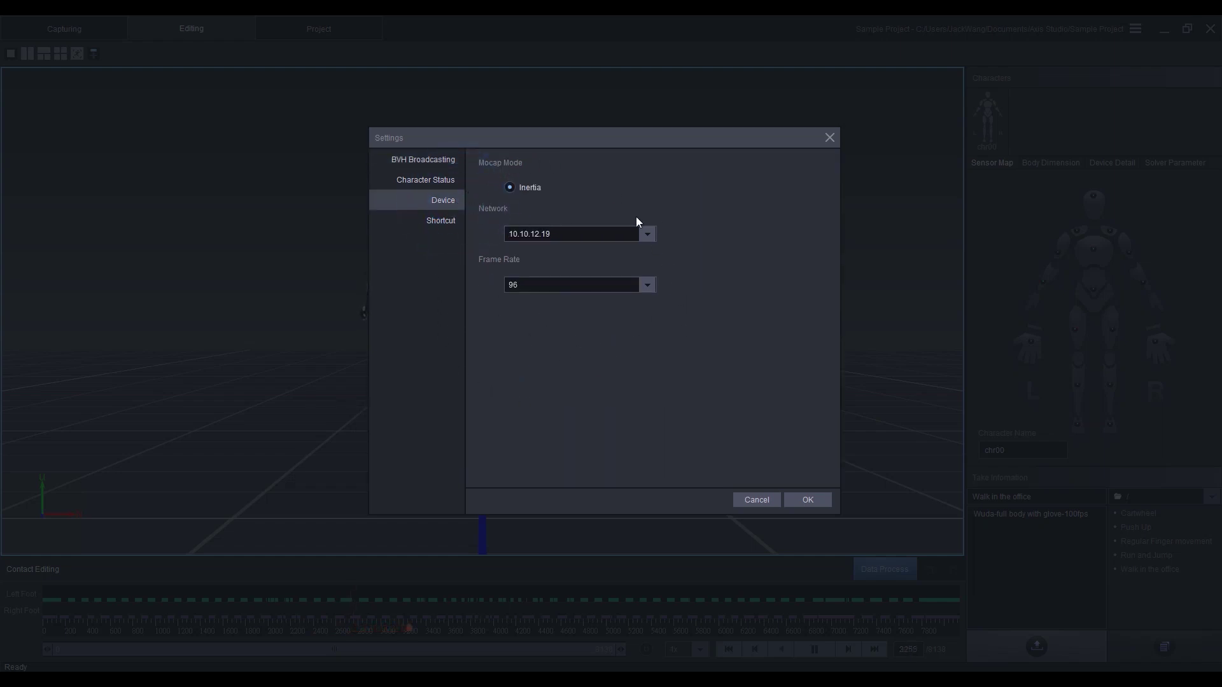
left_click(824, 499)
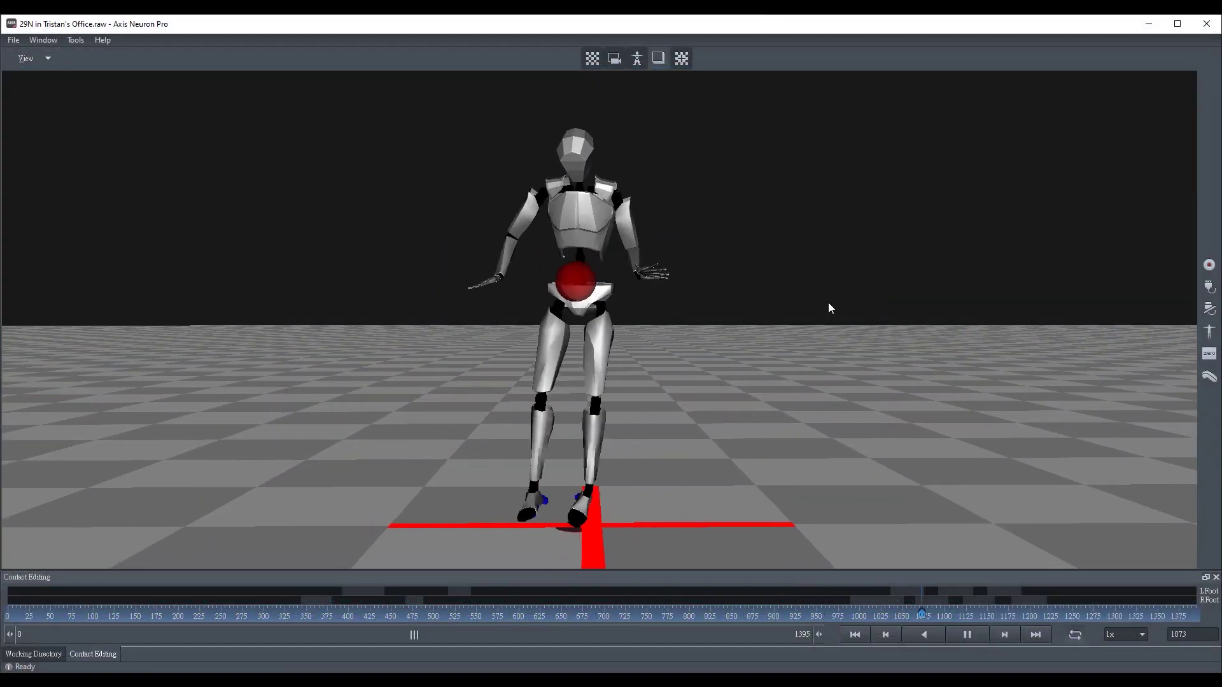
Show the Broadcasting category in Axis Neuron Pro's File > Settings dialog
left_click(13, 41)
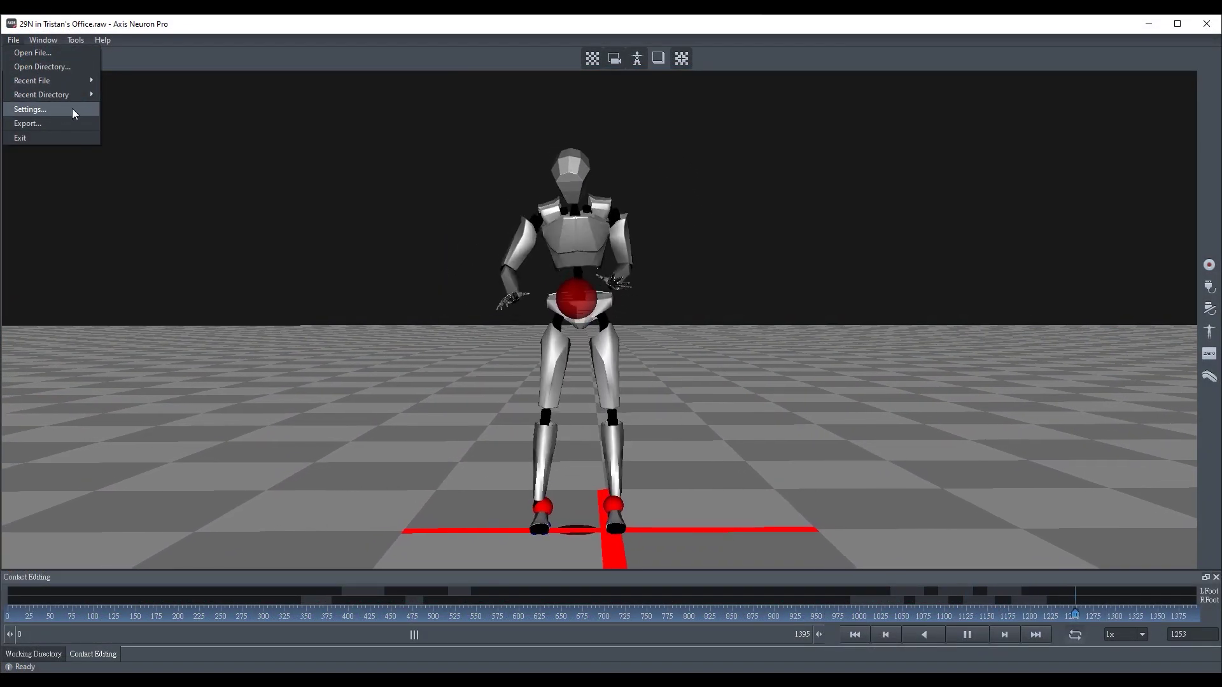
left_click(72, 110)
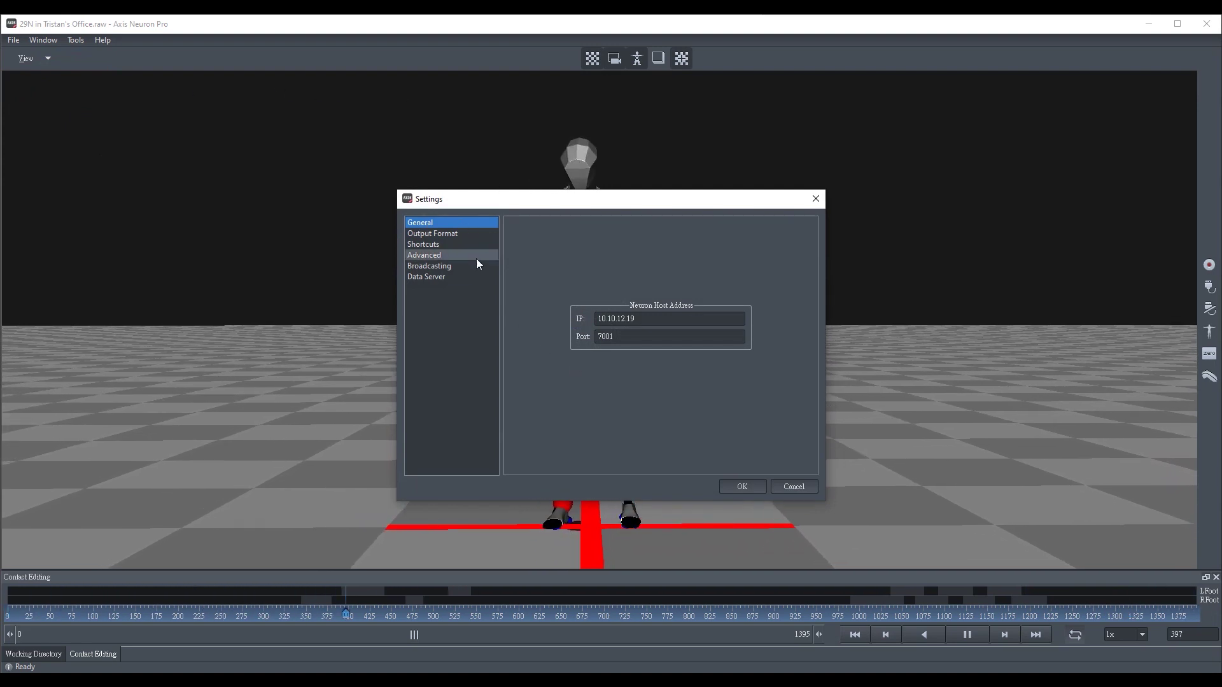
left_click(425, 265)
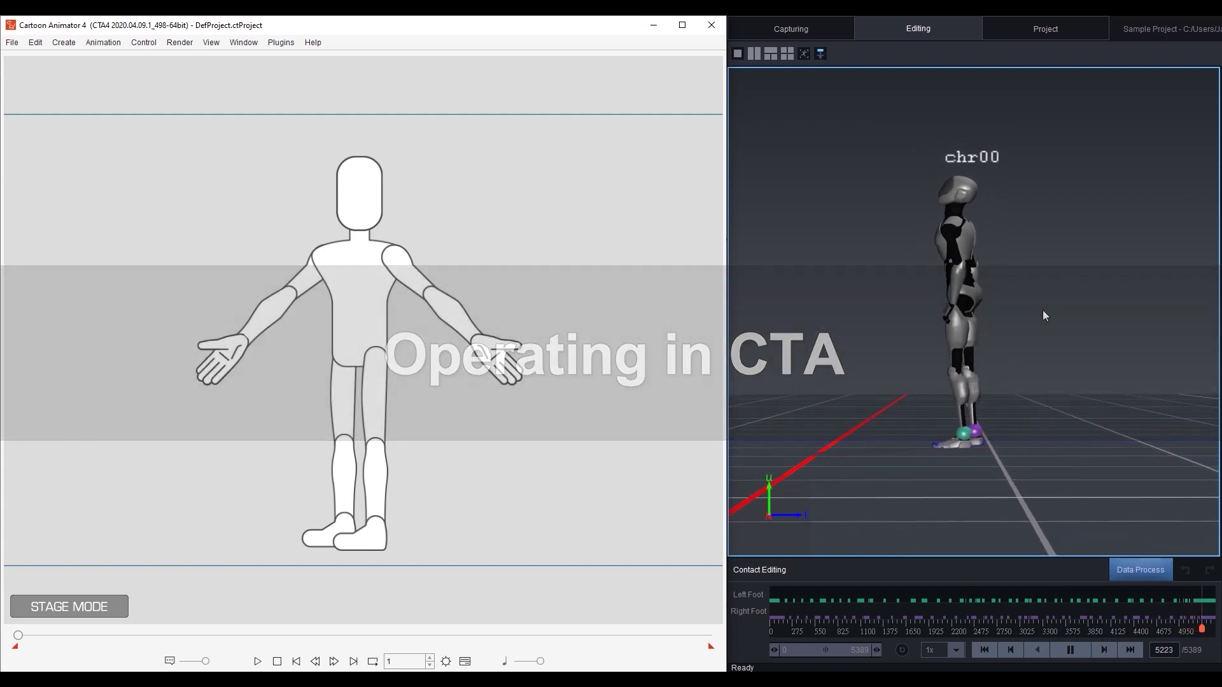
Launch Motion LIVE 2D for the selected character and expand only the Body gear group
left_click(371, 339)
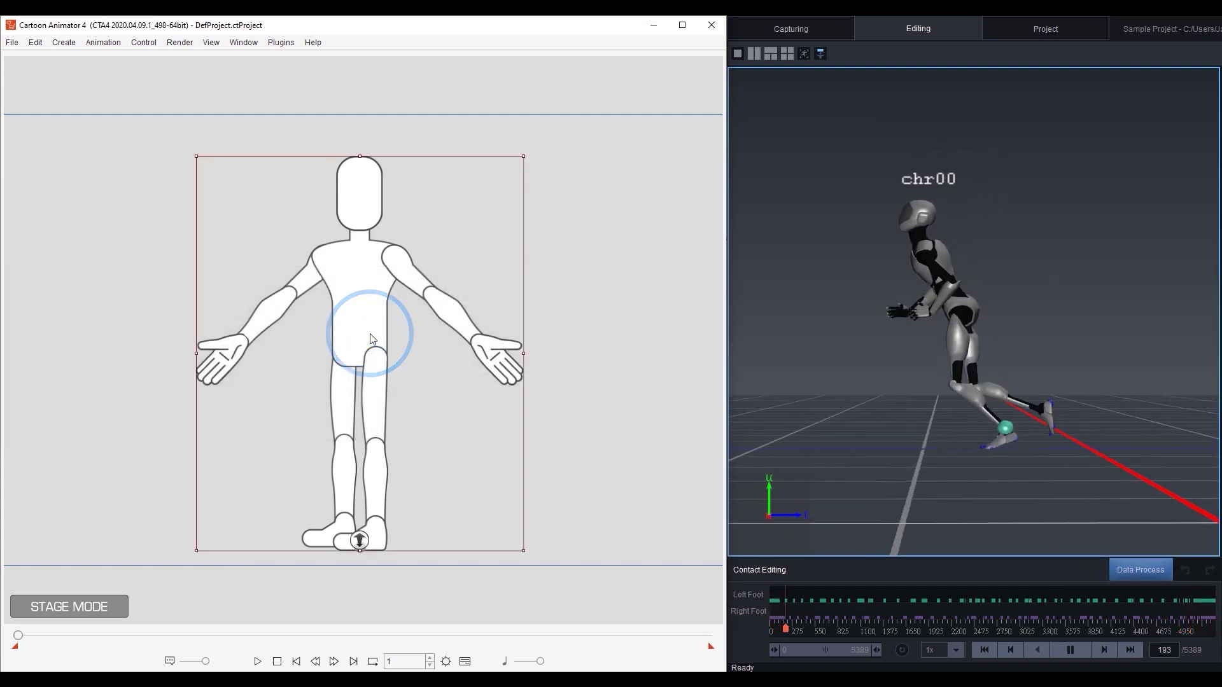
left_click(287, 45)
mouse_move(317, 79)
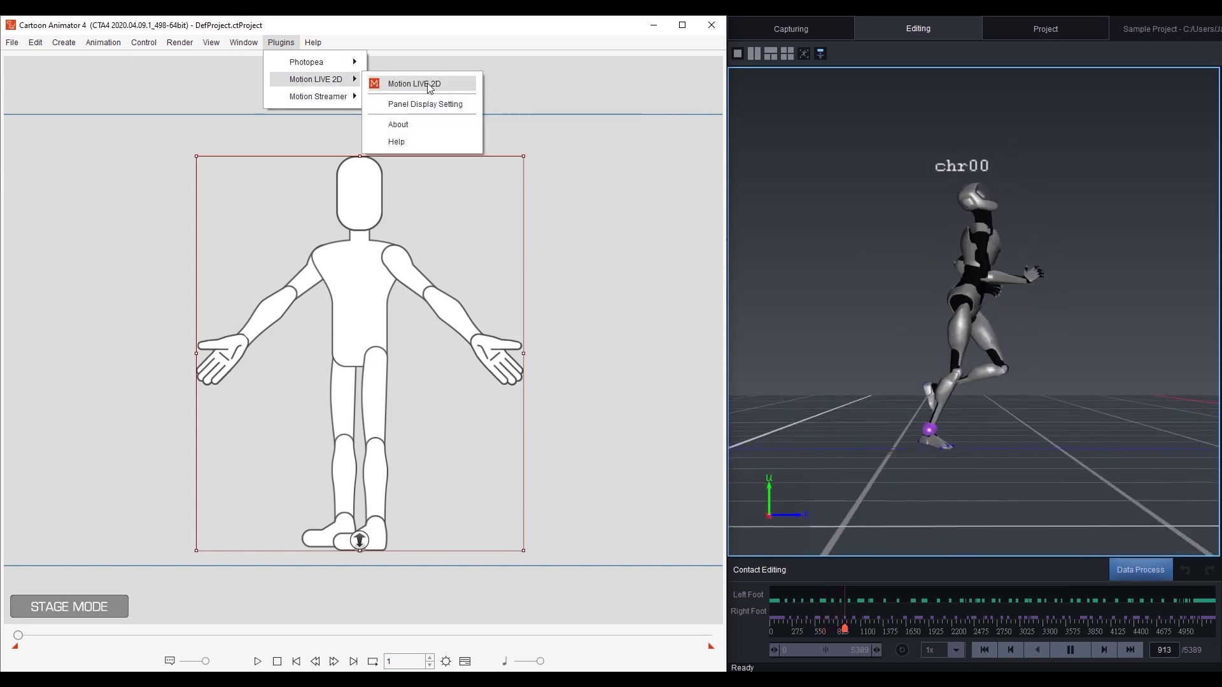
left_click(448, 83)
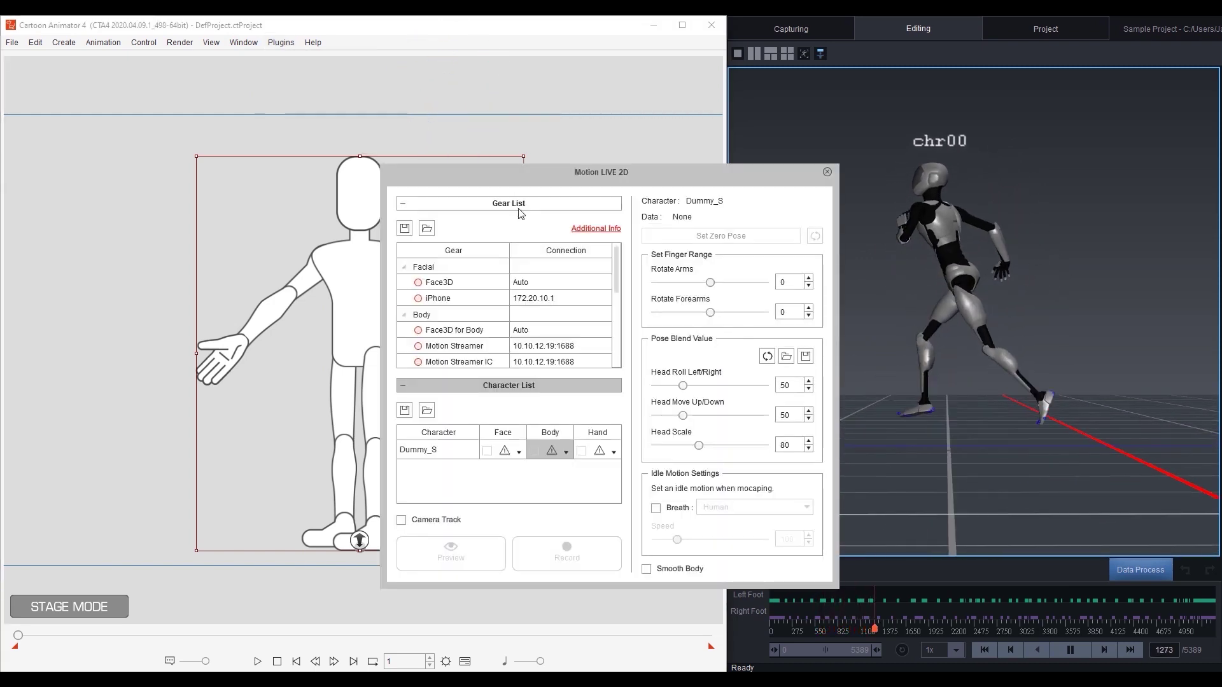
left_click(406, 270)
left_click(404, 268)
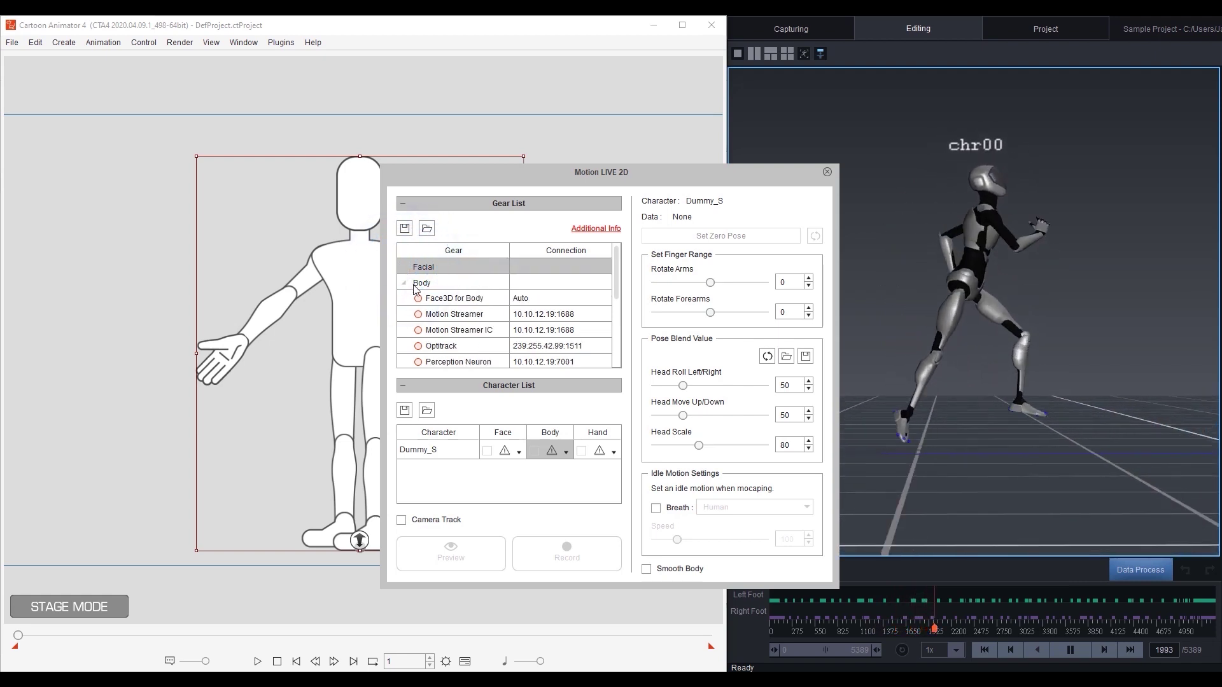
left_click(404, 283)
left_click(409, 299)
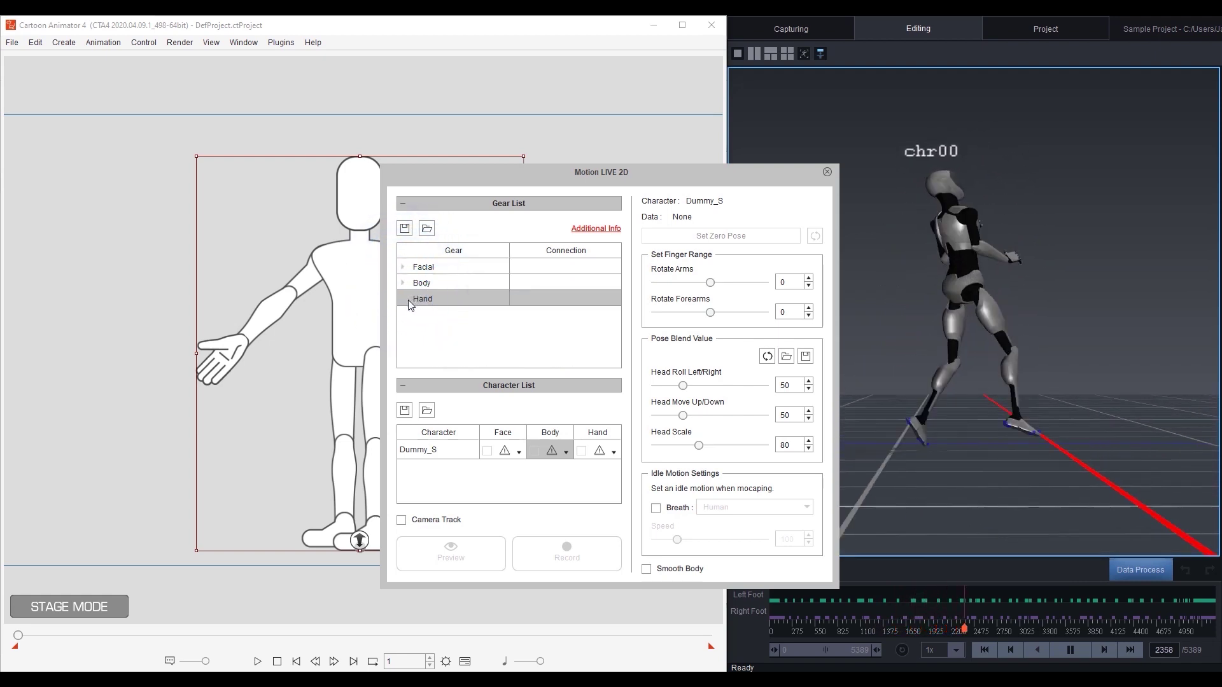
left_click(402, 283)
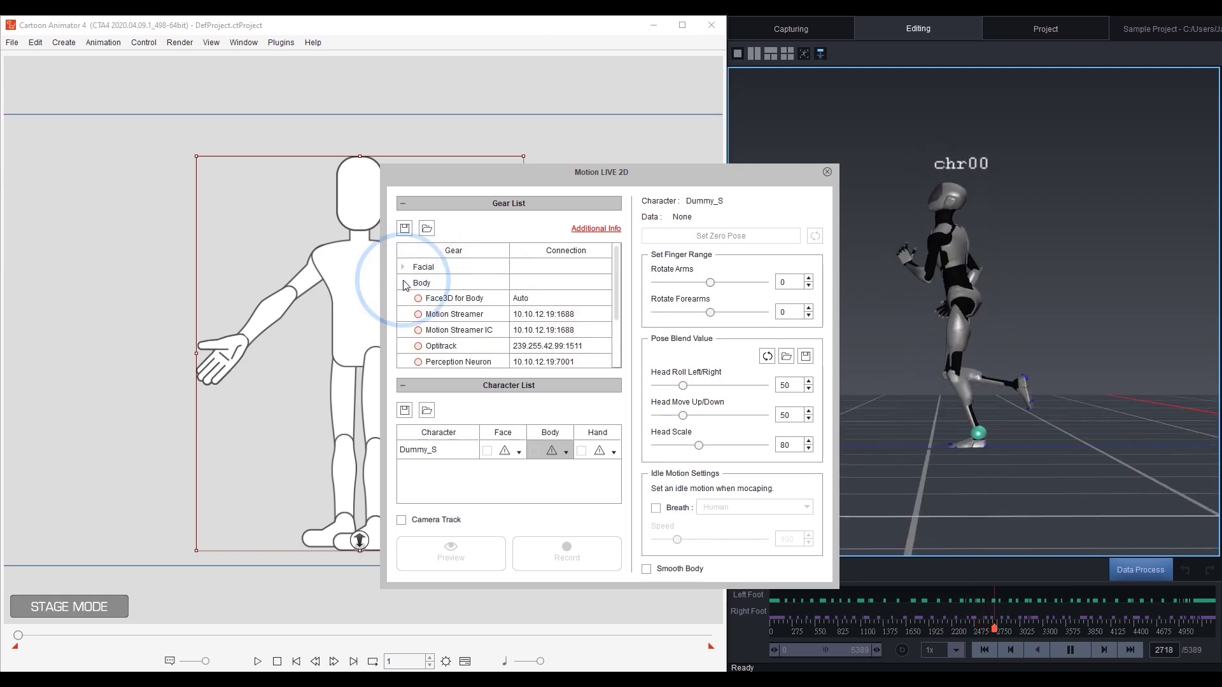
scroll(453, 279, "down", 3)
Check the Perception Neuron body gear's 10.10.12.19:7001 address, then bring up Axis Studio's menu
left_click(471, 315)
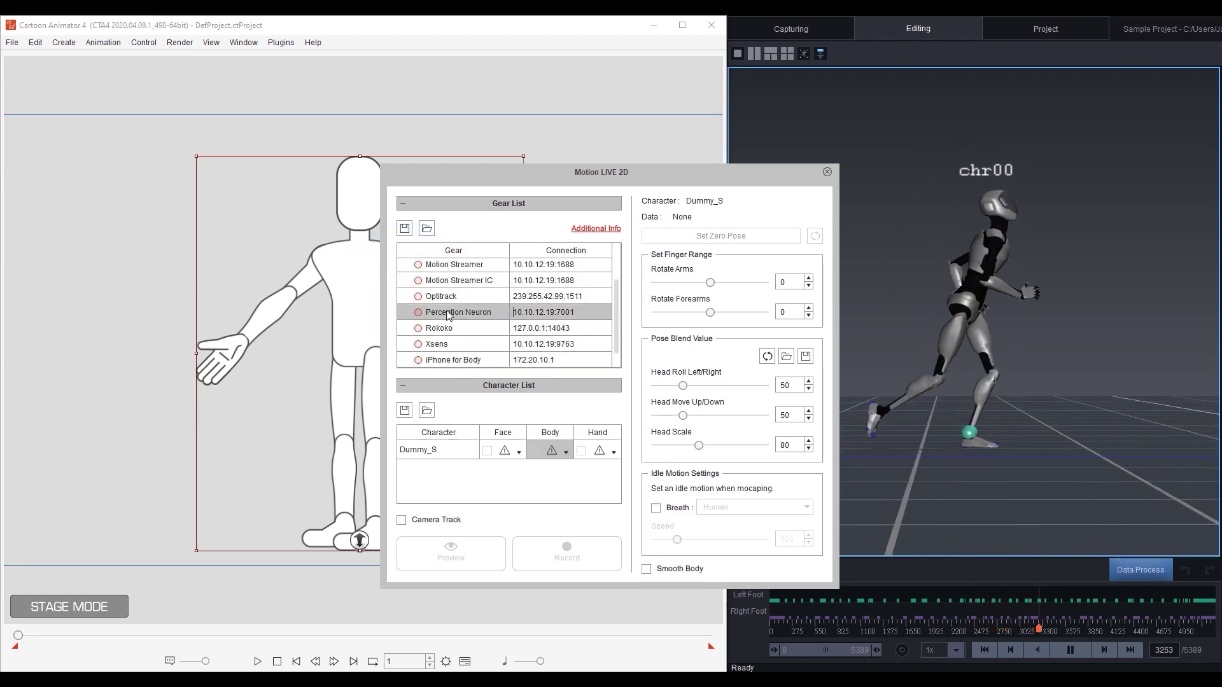
double_click(515, 312)
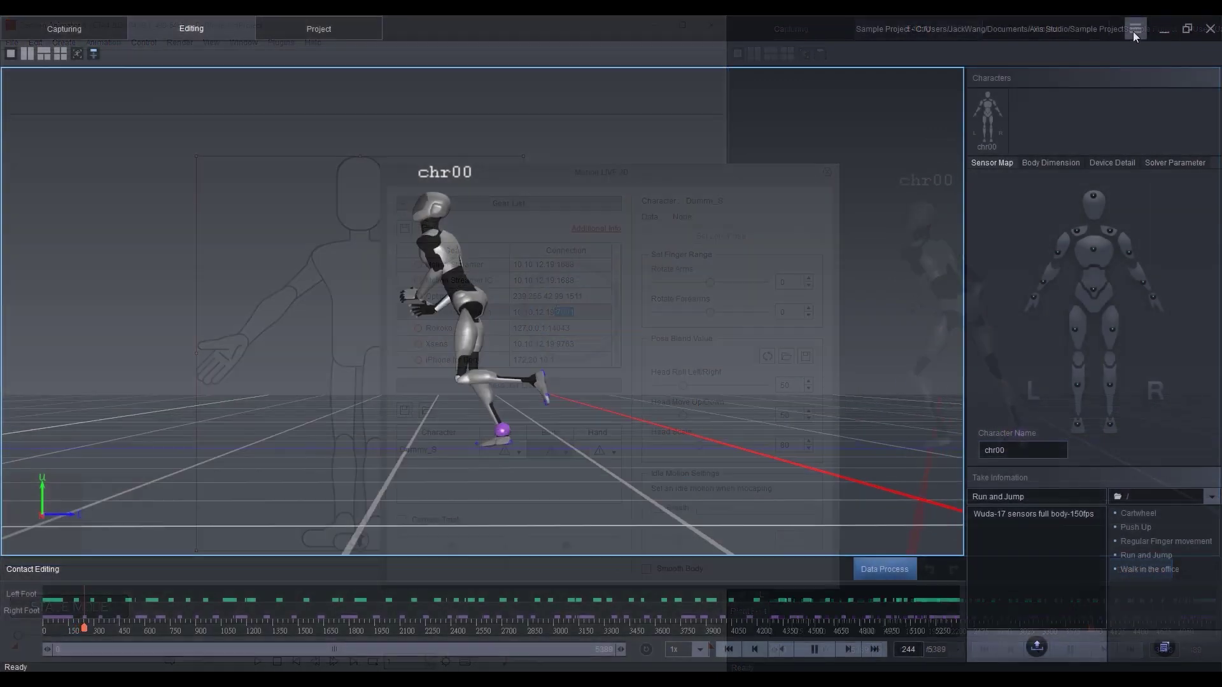
left_click(1134, 30)
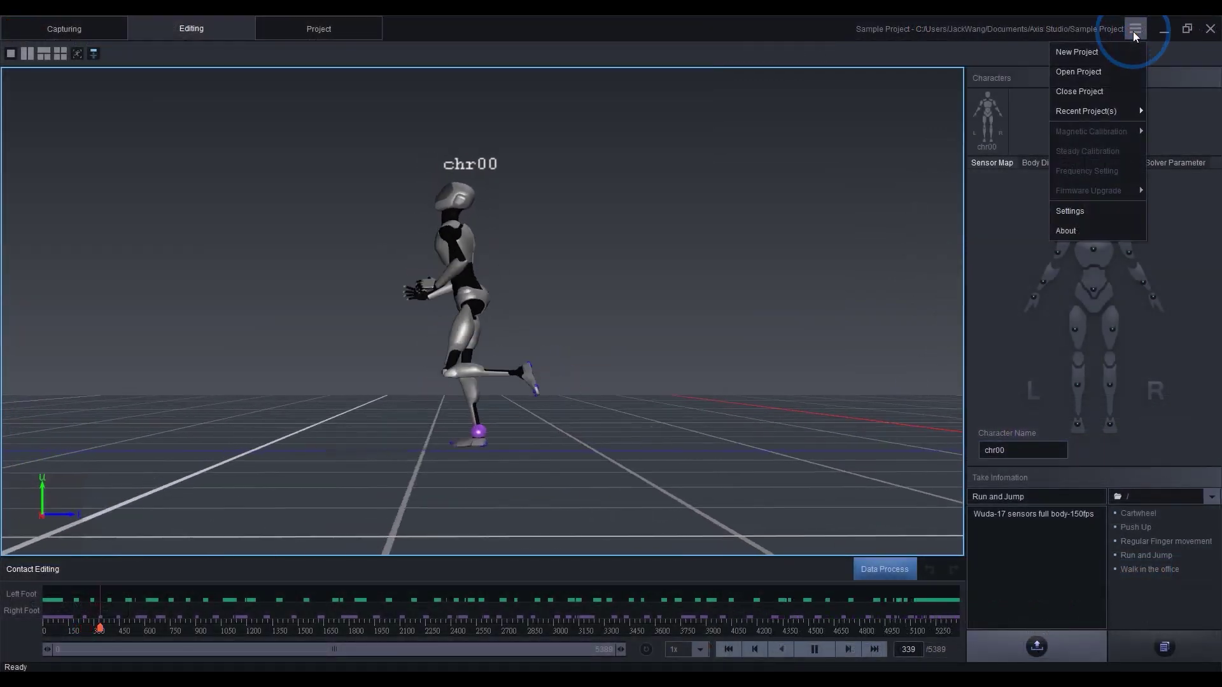
Choose Settings from Axis Studio's main menu
left_click(1082, 210)
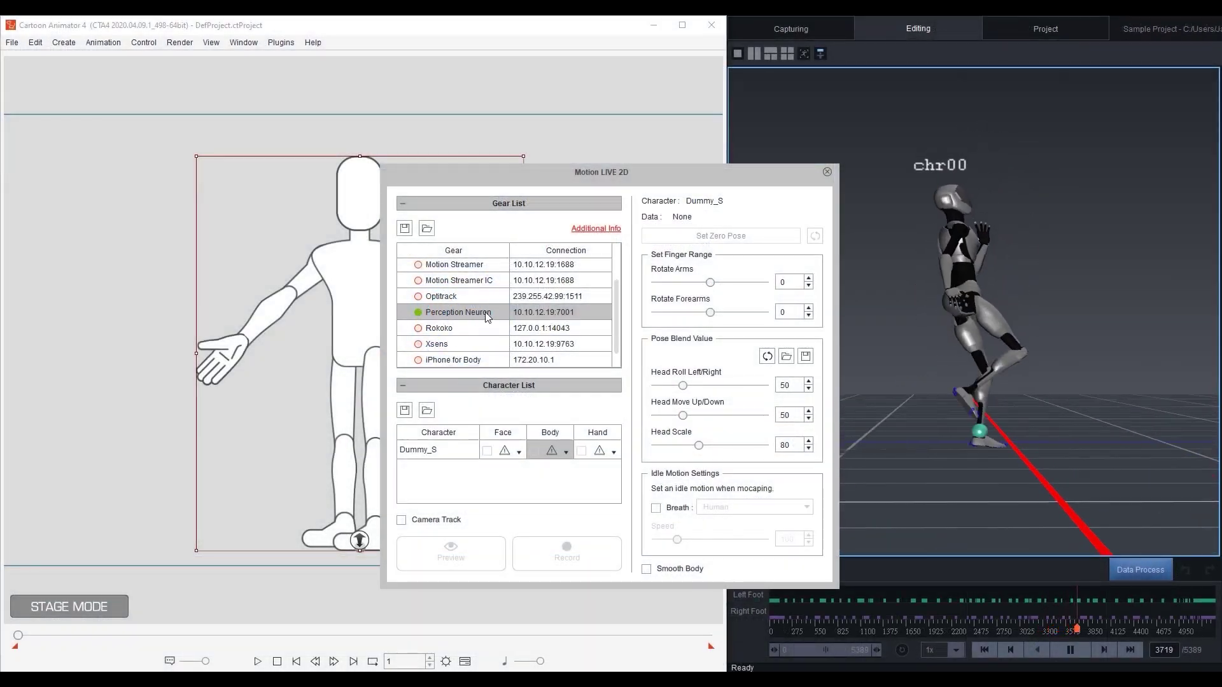
left_click_drag(614, 311, 618, 324)
Connect the Perception Neuron hand gear and list Dummy_S's Body device choices
left_click(402, 360)
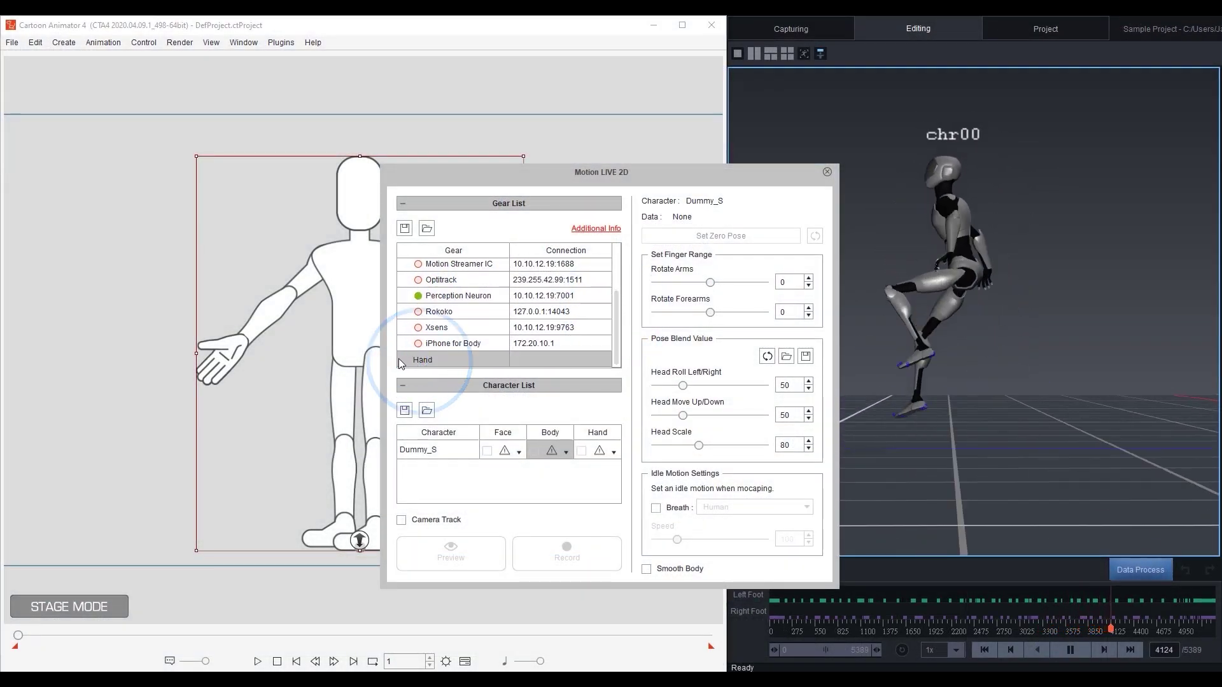
left_click(614, 337)
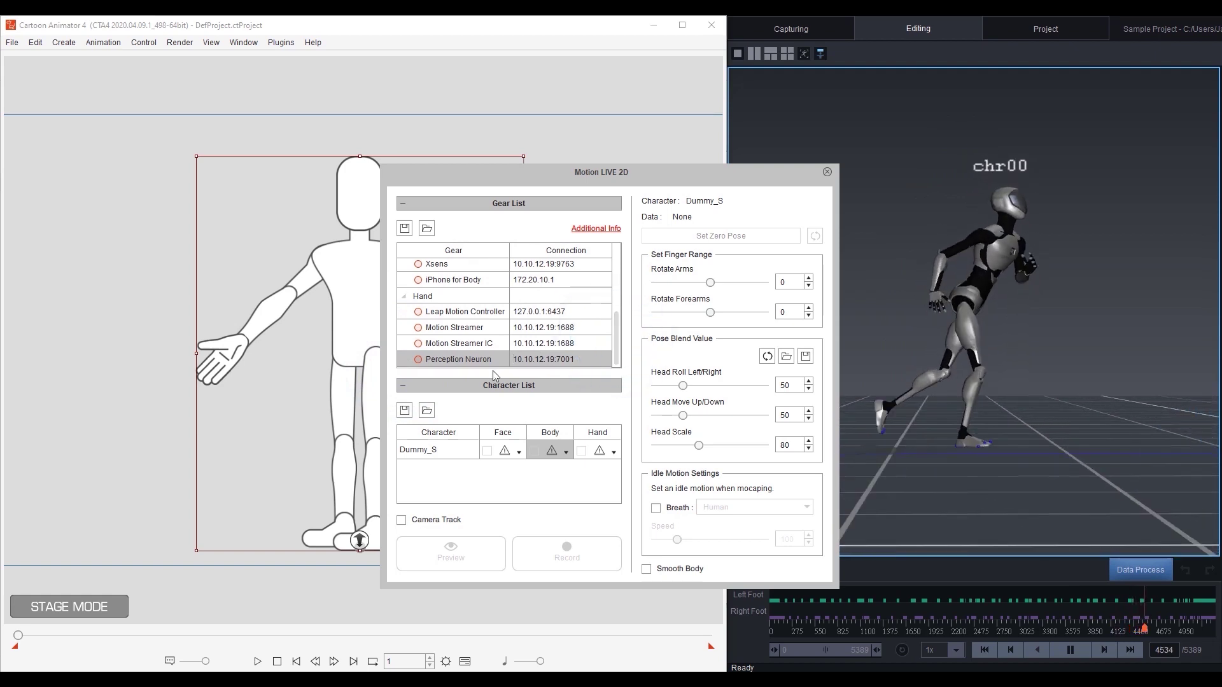
left_click(447, 362)
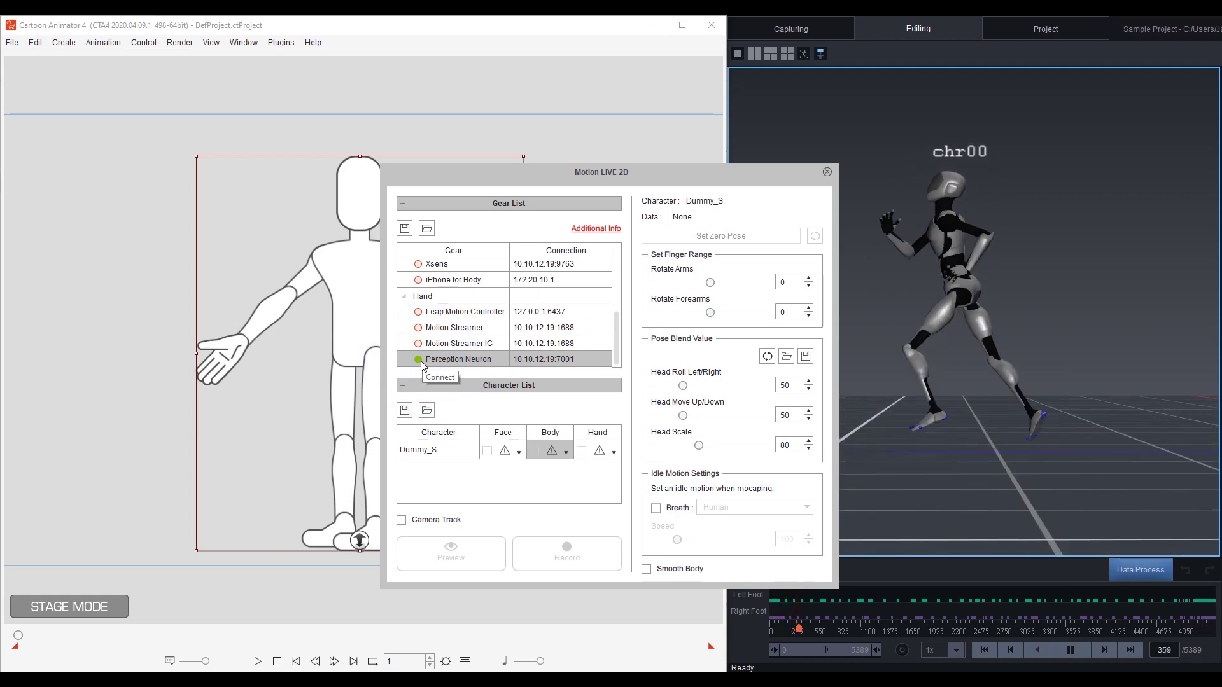
left_click(567, 455)
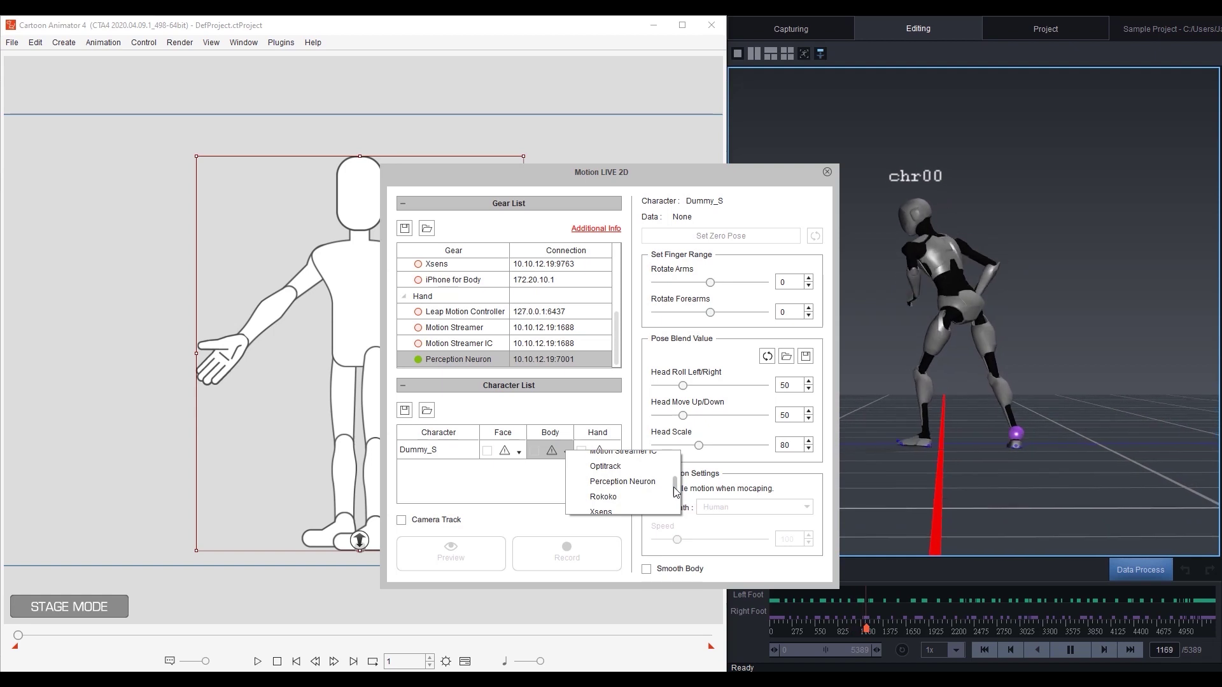
Set Dummy_S's Body and Hand to Perception Neuron with the second hands profile
left_click(639, 484)
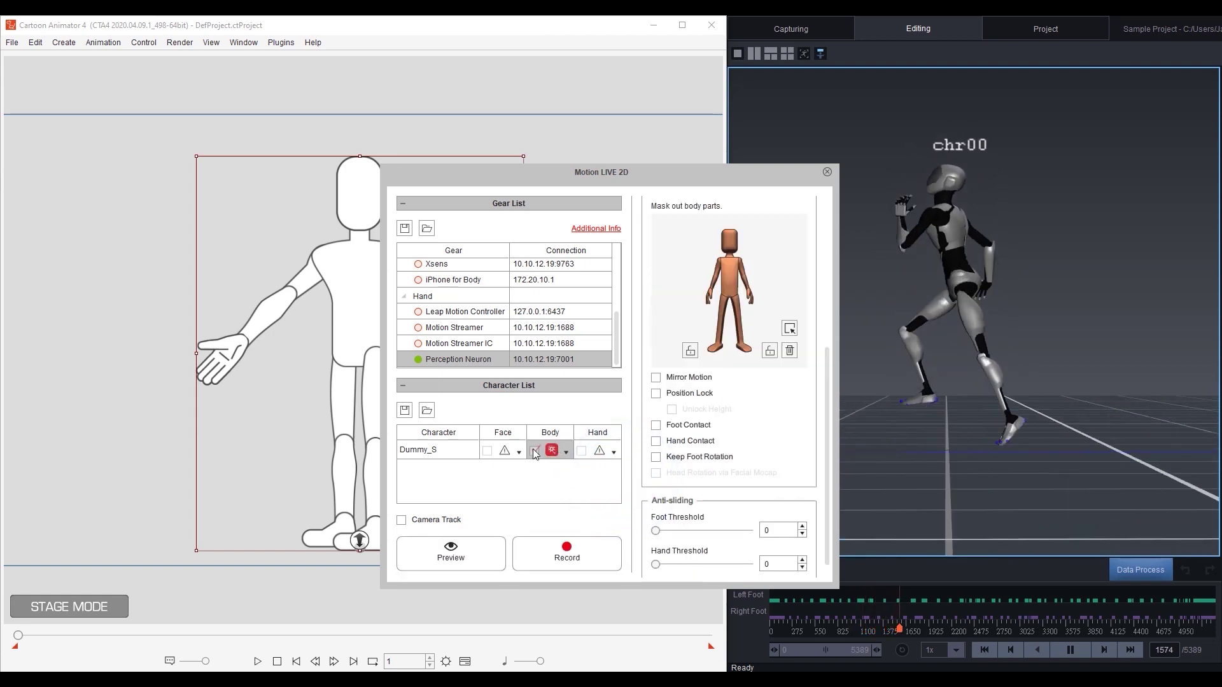
left_click(614, 454)
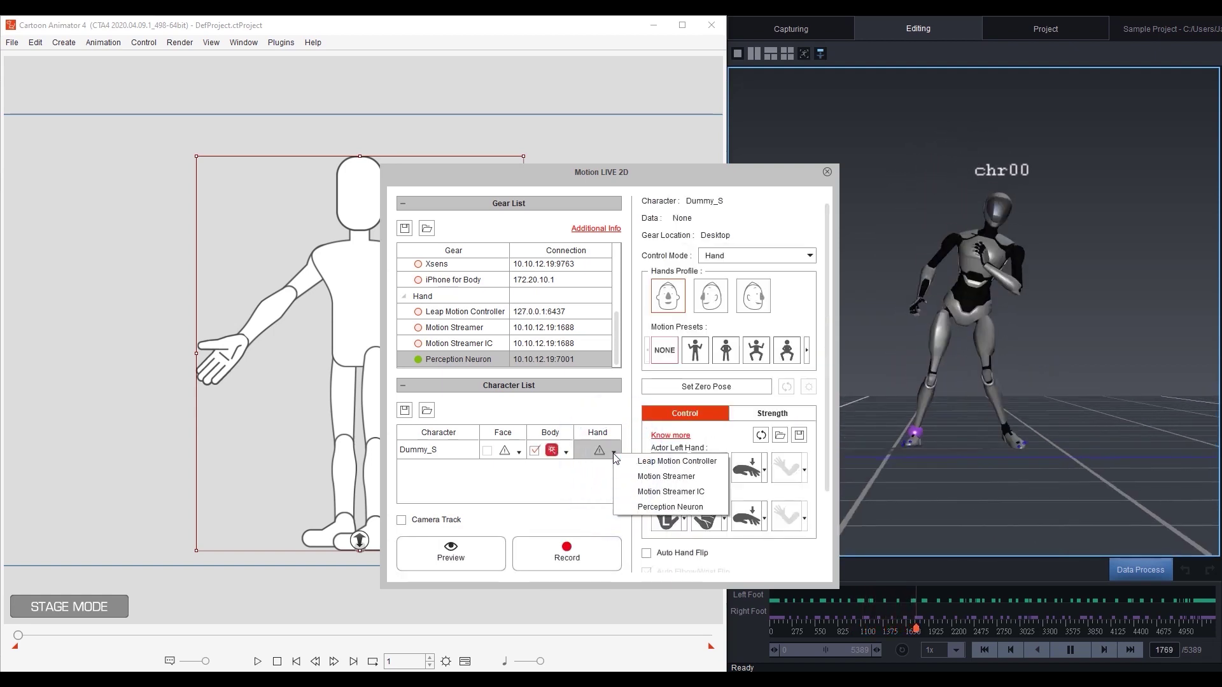
left_click(701, 507)
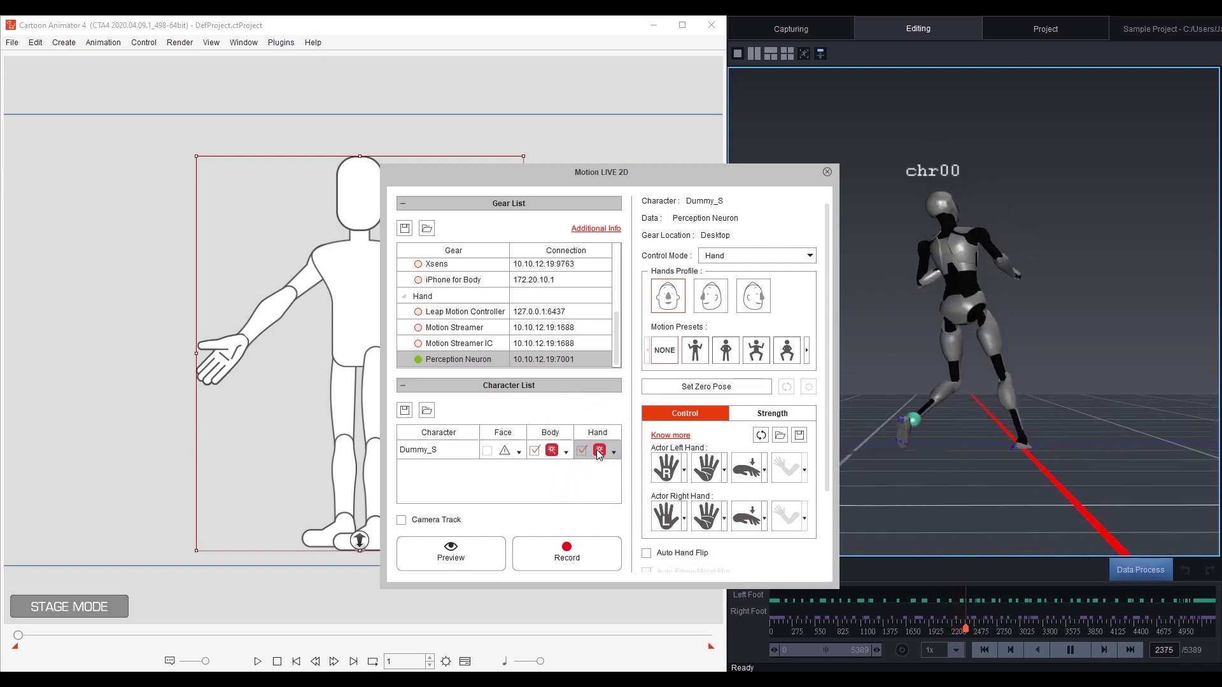
left_click(707, 304)
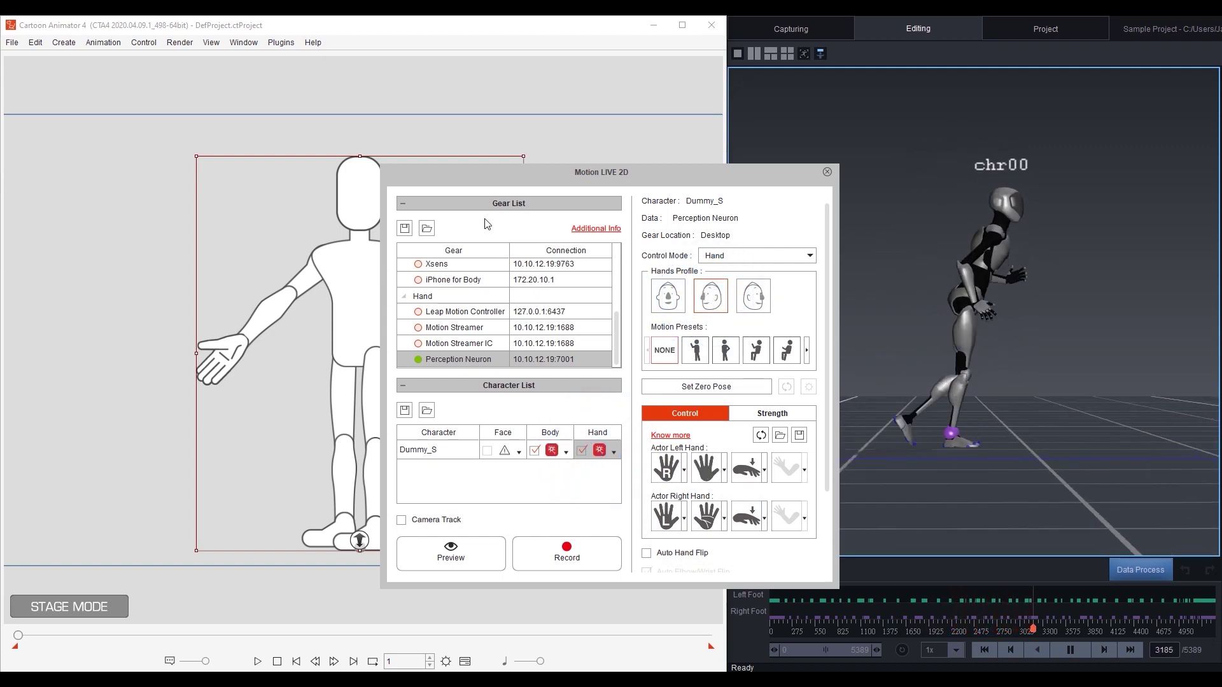
left_click_drag(527, 171, 798, 233)
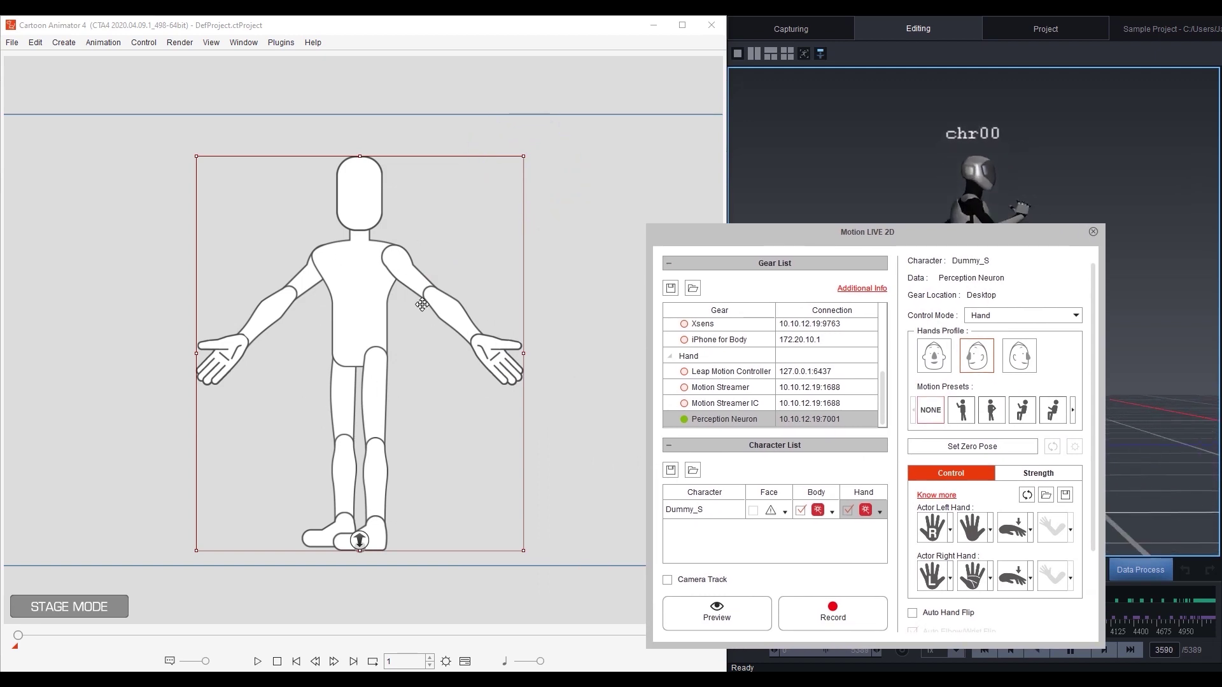
left_click_drag(886, 228, 662, 161)
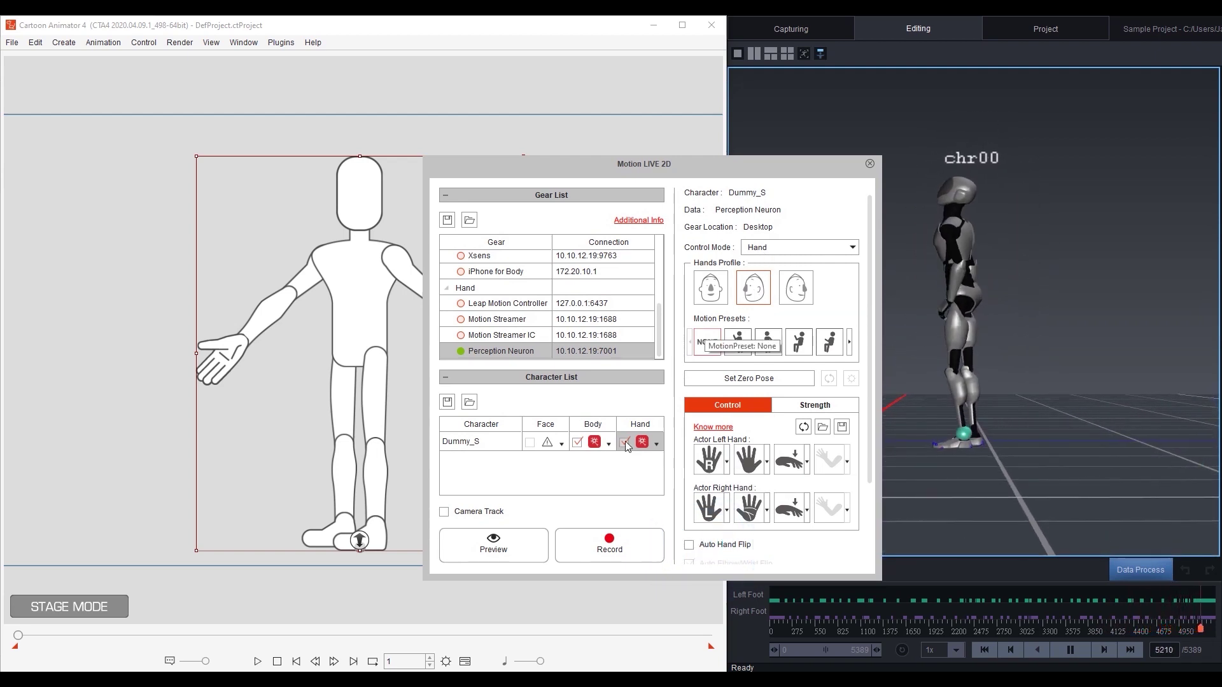
Give Dummy_S's body the side-profile angle, with Position Lock and Unlock Height on
left_click(600, 444)
left_click_drag(870, 411, 882, 246)
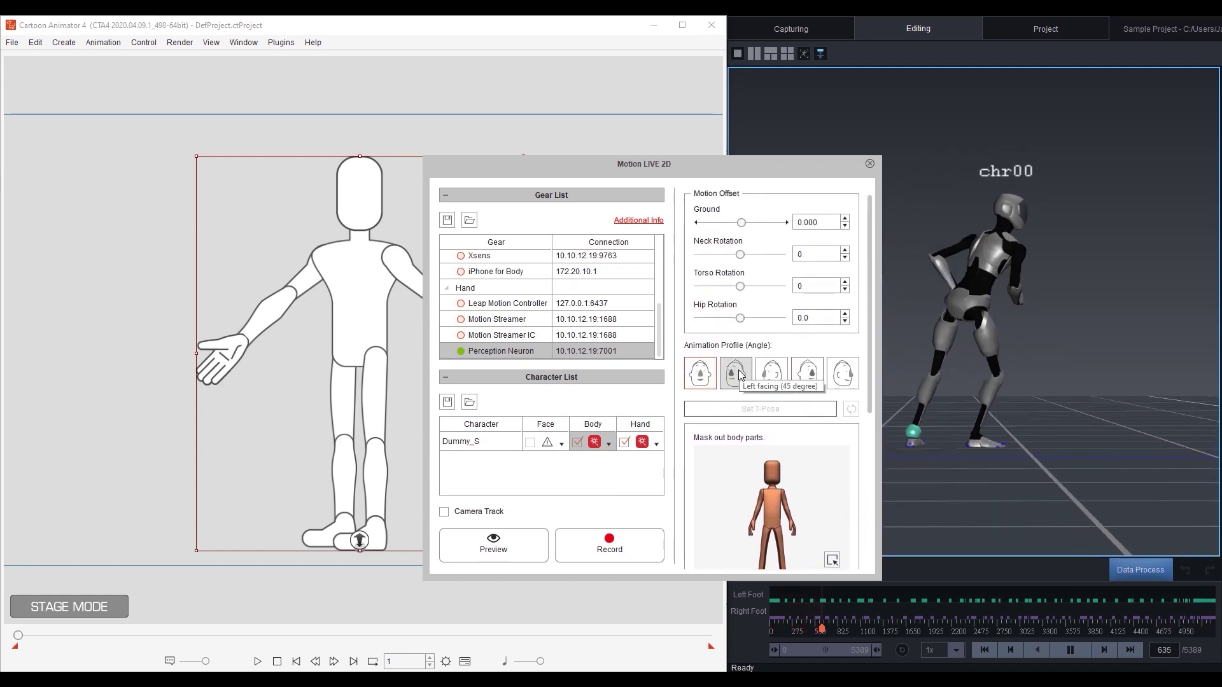
left_click(735, 373)
left_click(772, 375)
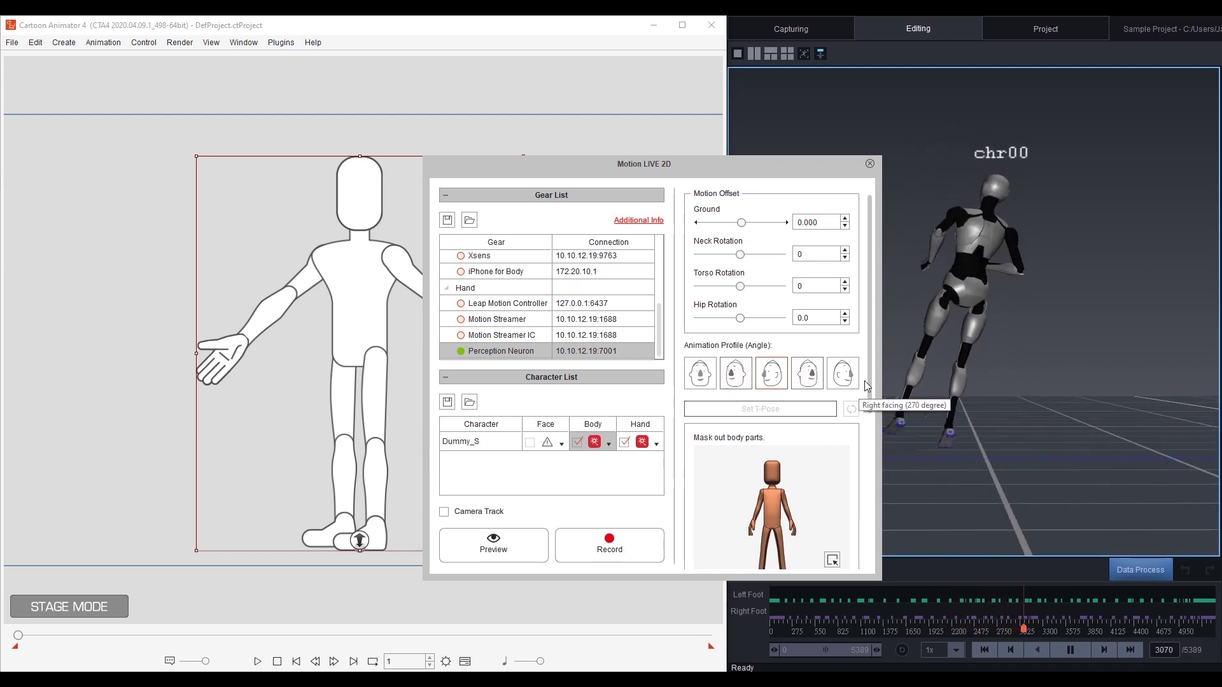
left_click_drag(870, 392, 869, 498)
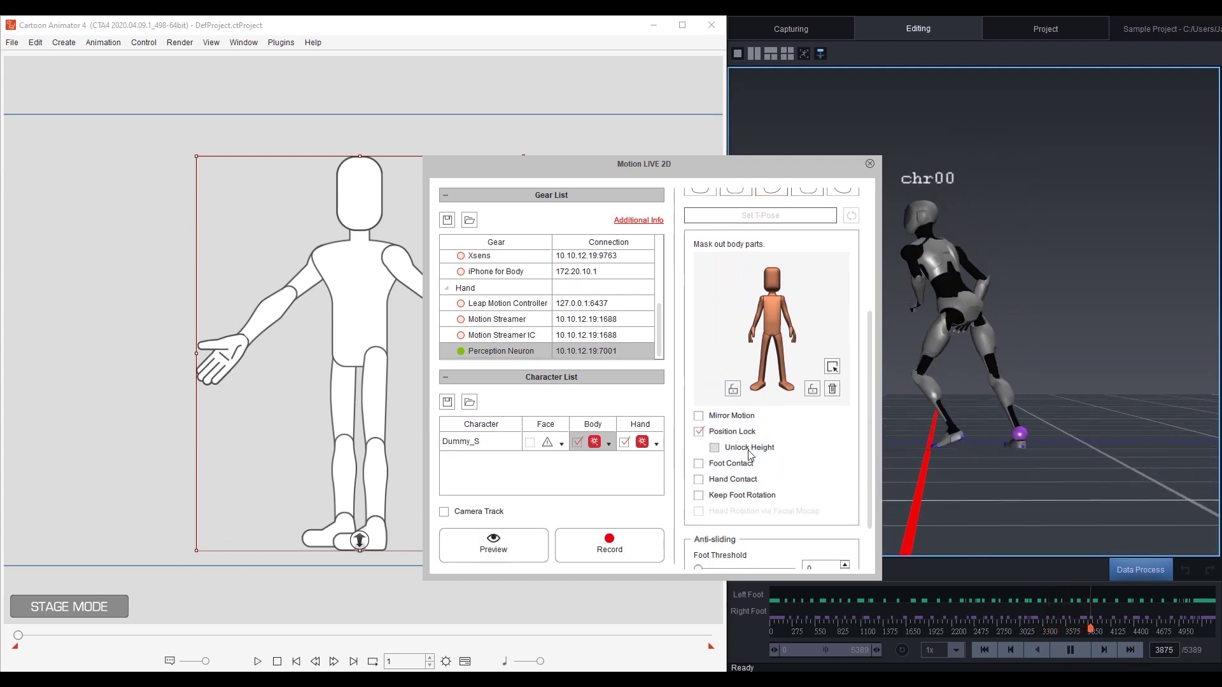
left_click(715, 447)
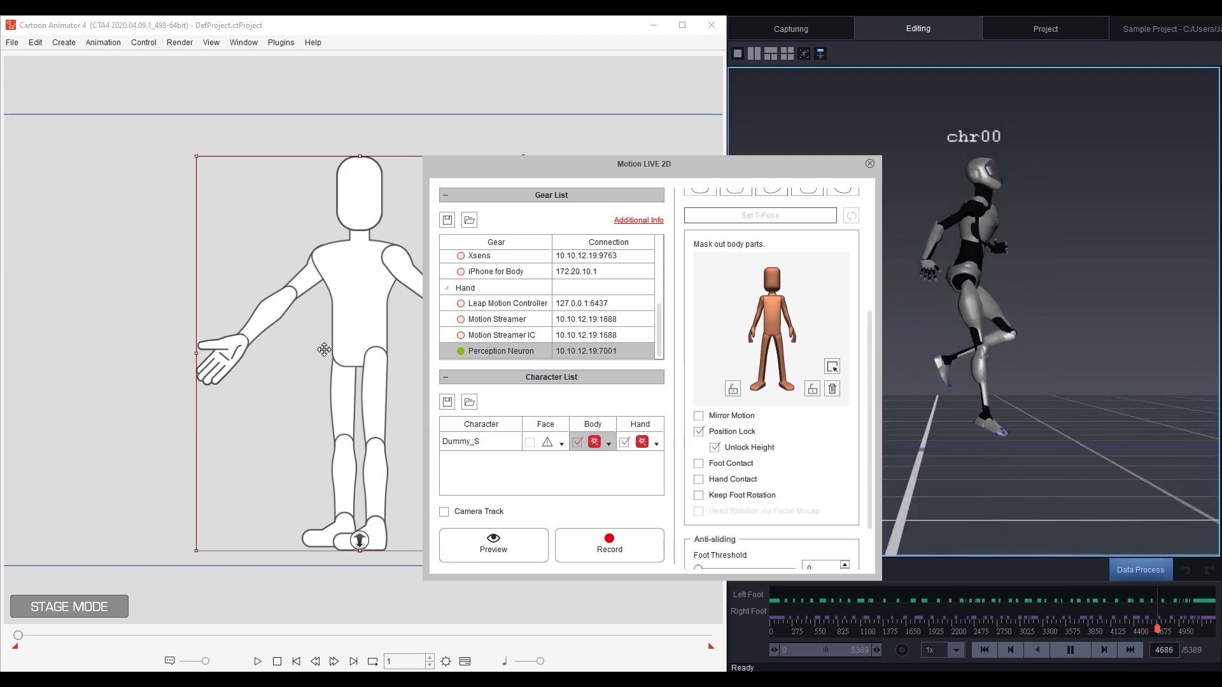
Start the live Perception Neuron preview on Dummy_S using Preview and Space
left_click(508, 551)
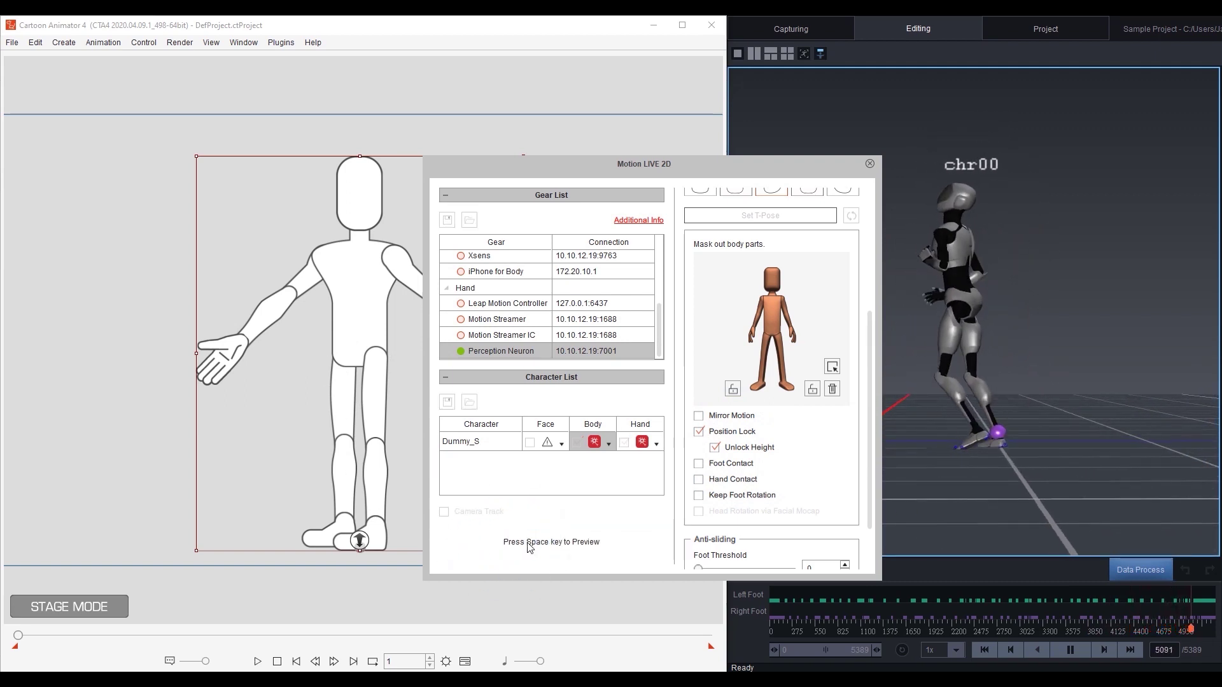
key("space")
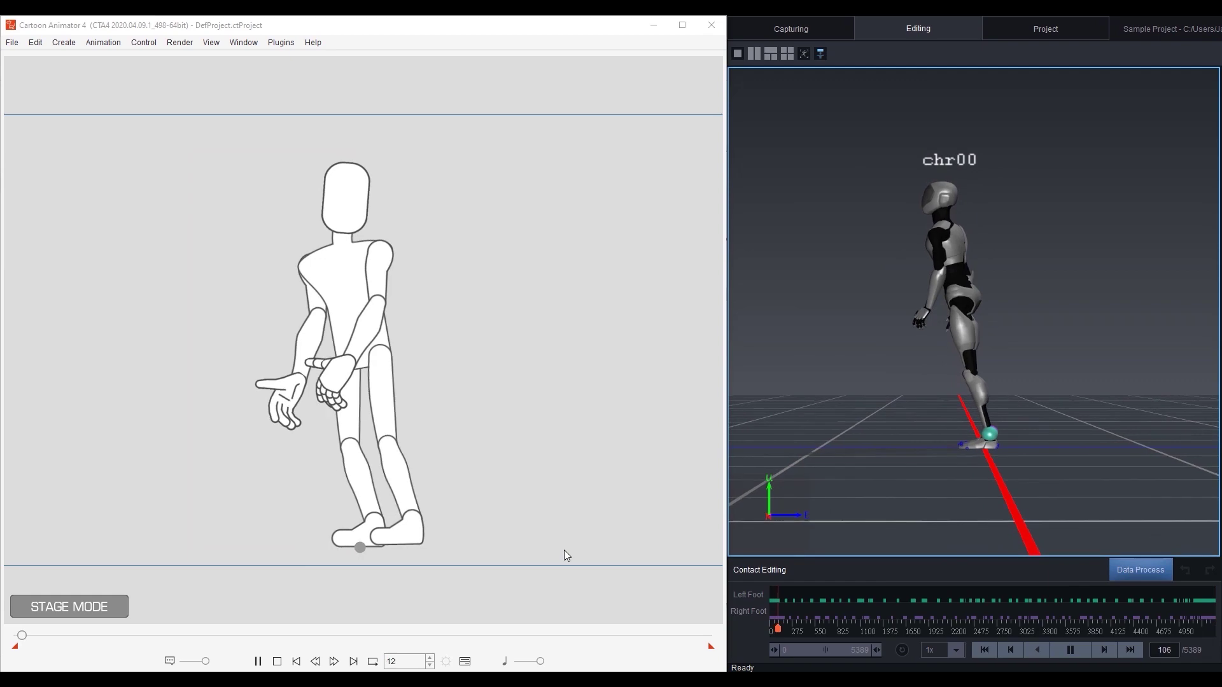